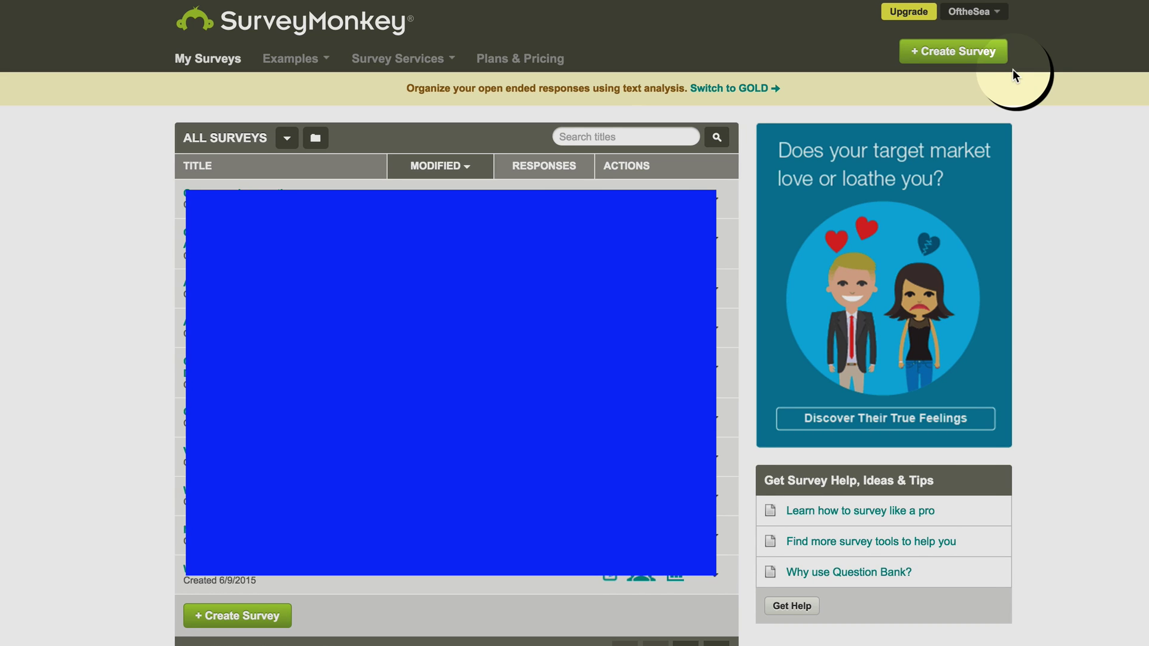
Start a new survey titled 'How was your experience with us?' in the Customer Feedback category
left_click(955, 52)
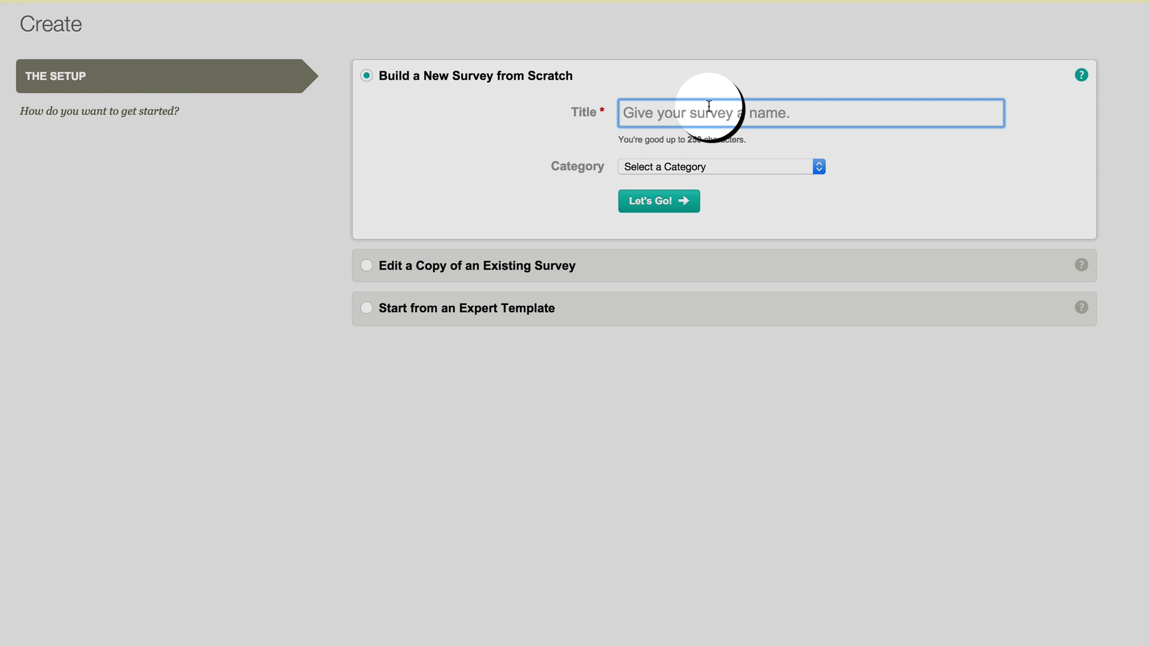
type("How was your e")
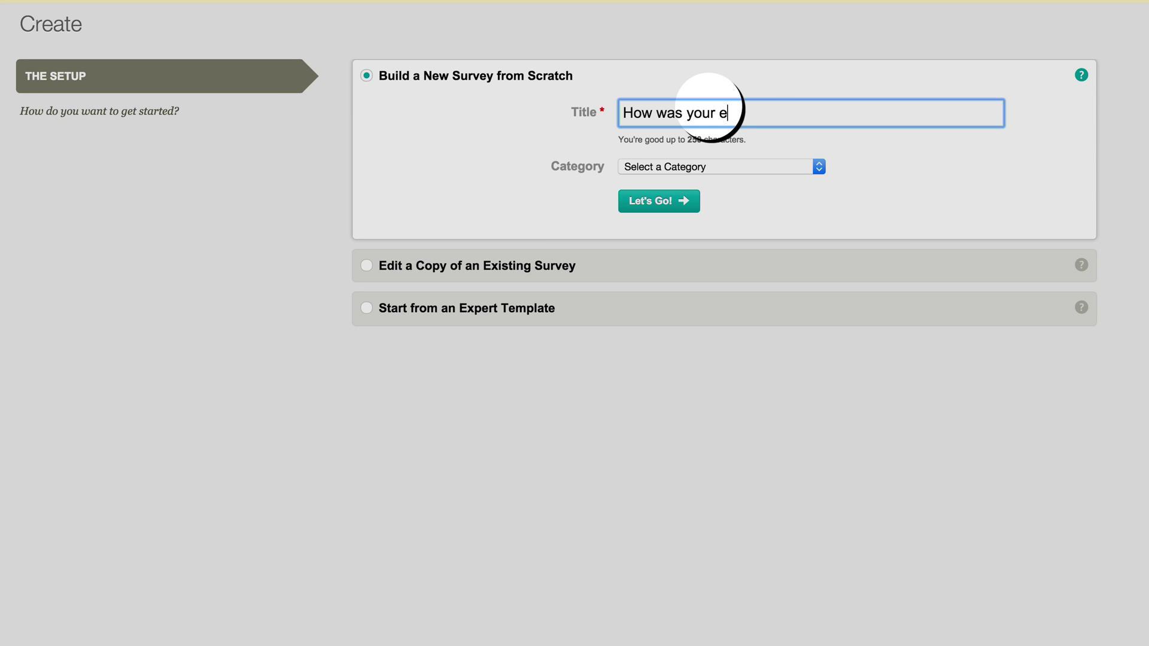
type("xperience with us?")
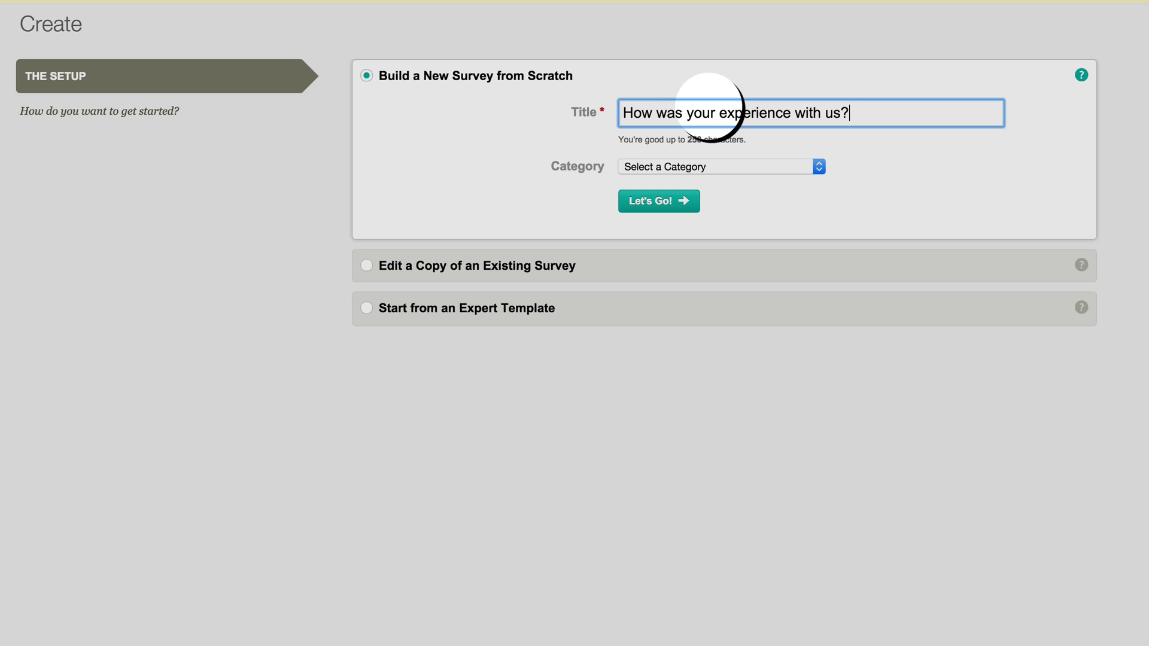
left_click(734, 168)
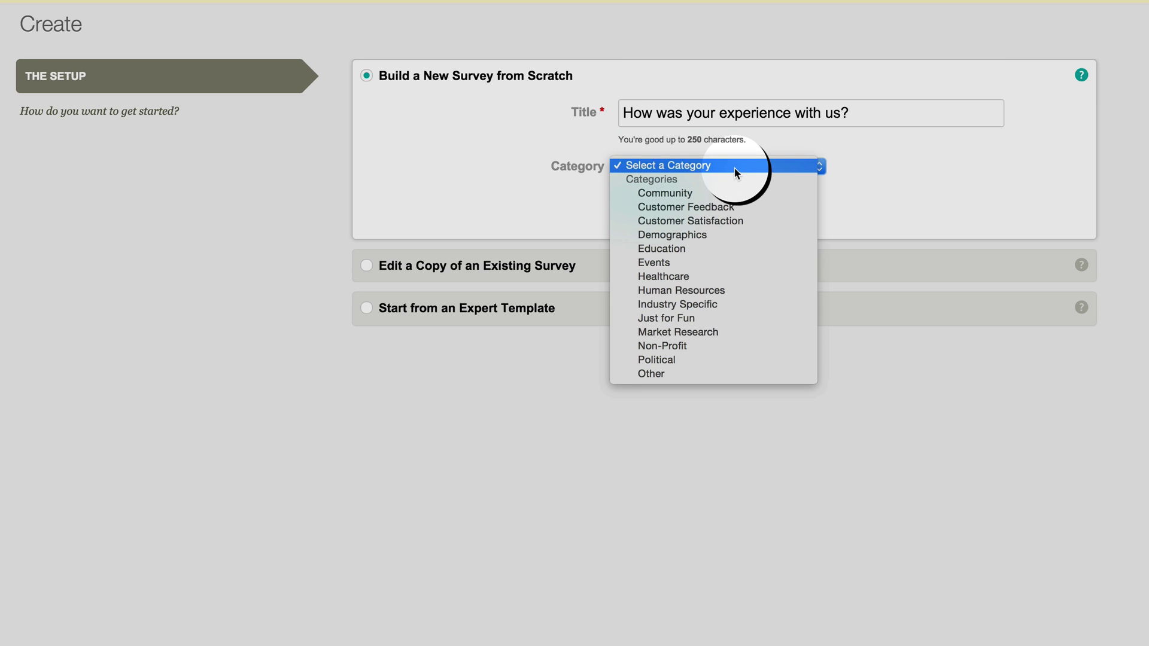
left_click(730, 209)
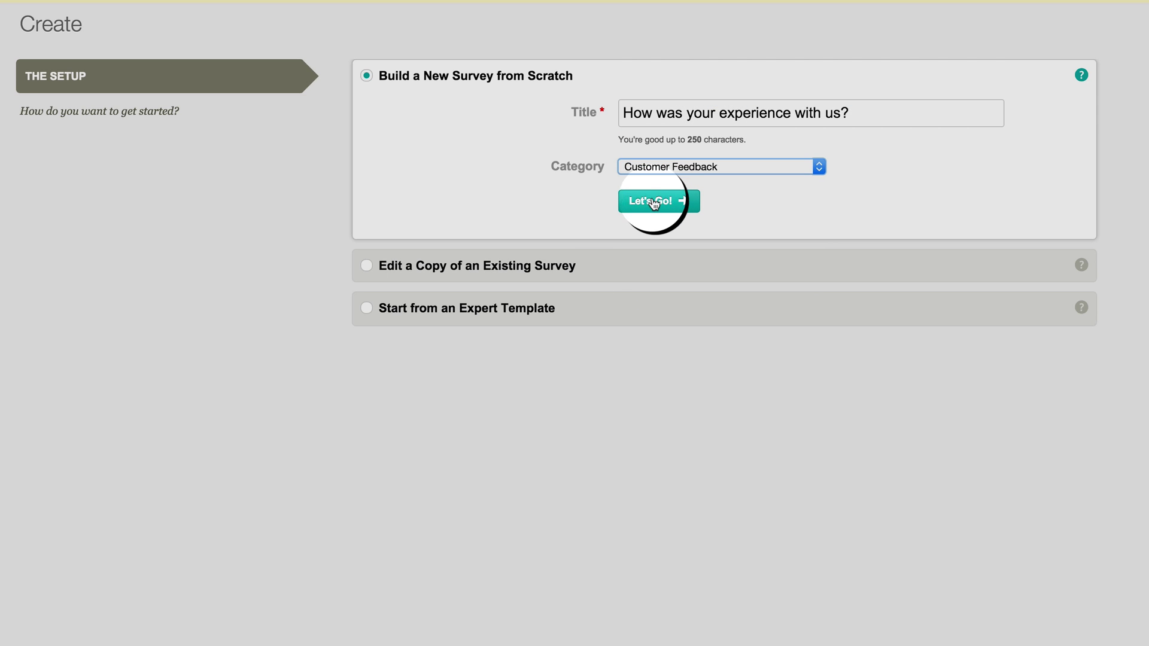
Create the survey and add a Net Promoter Score question about recommending ACME Inc
left_click(656, 204)
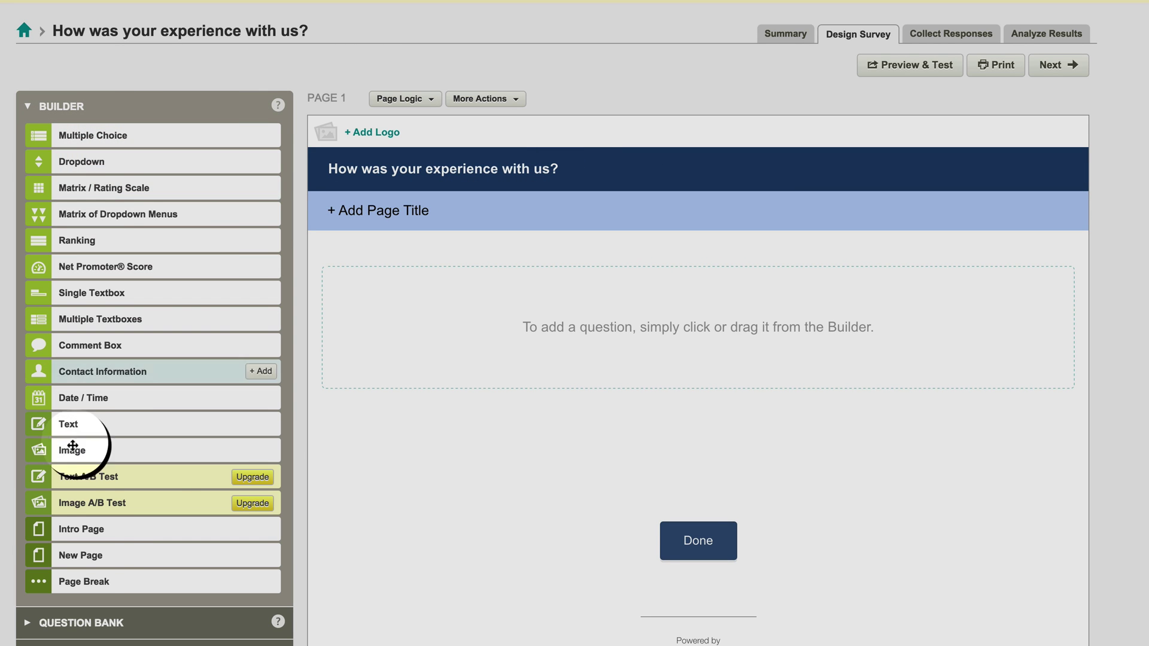
mouse_move(90, 269)
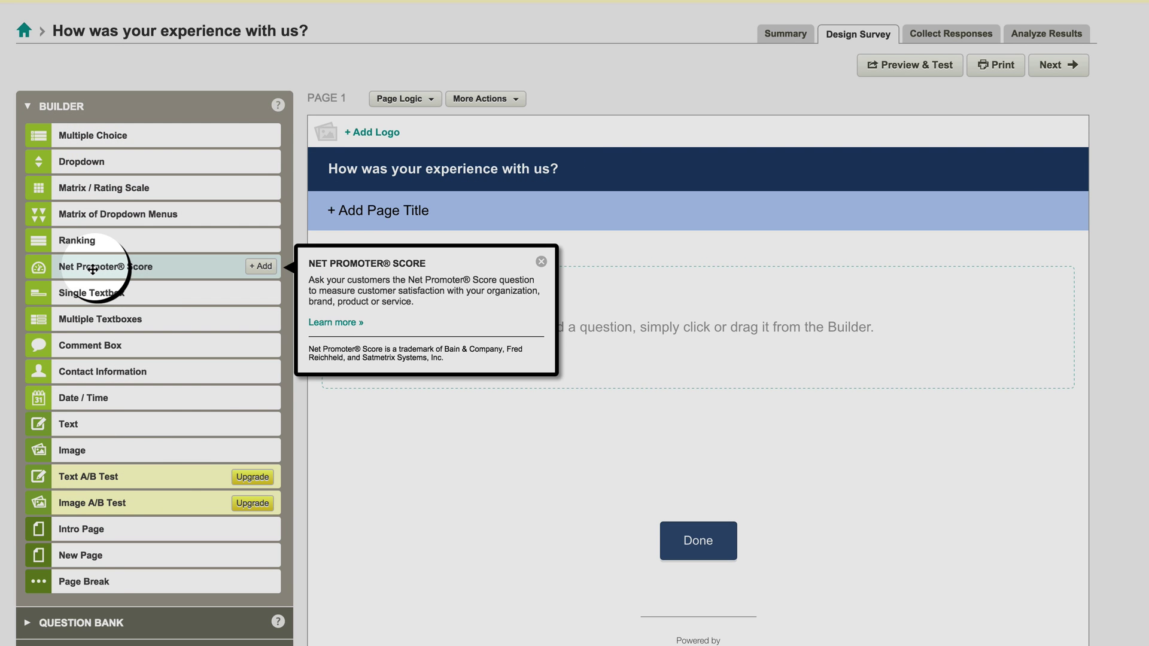
left_click(260, 267)
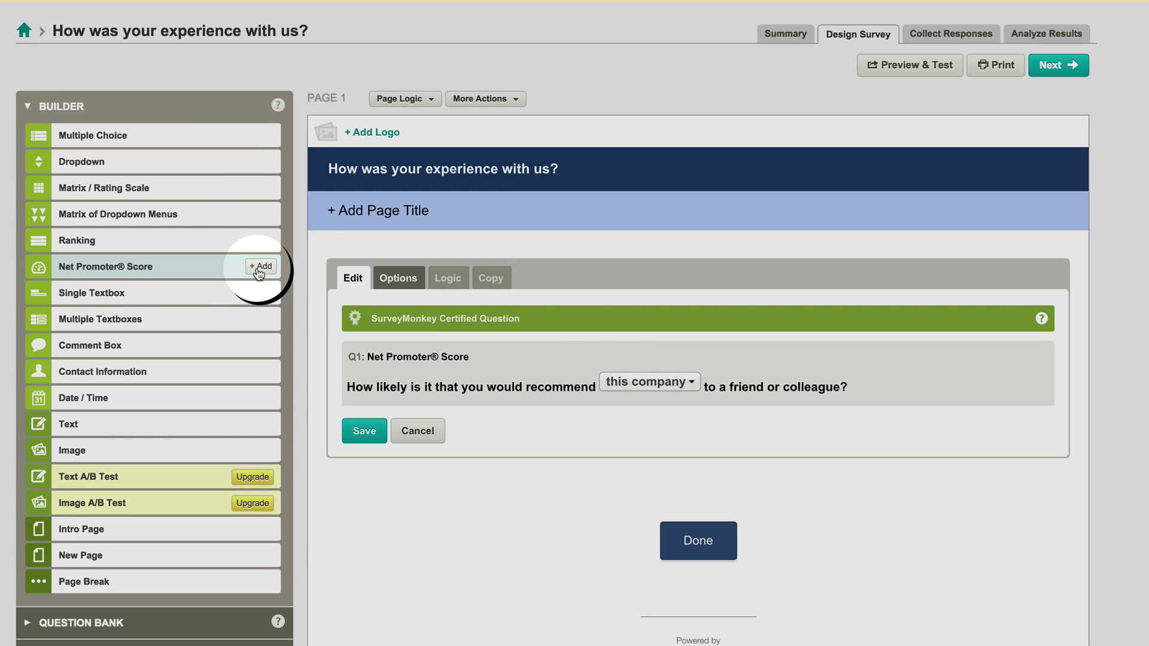
left_click(676, 382)
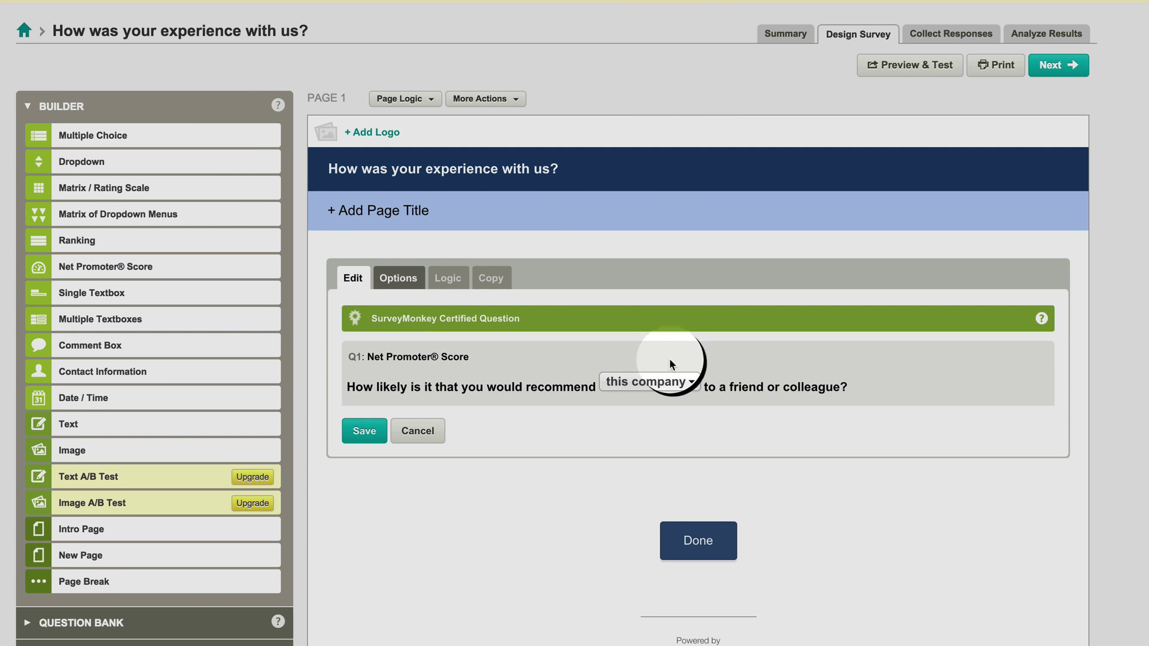
left_click(693, 384)
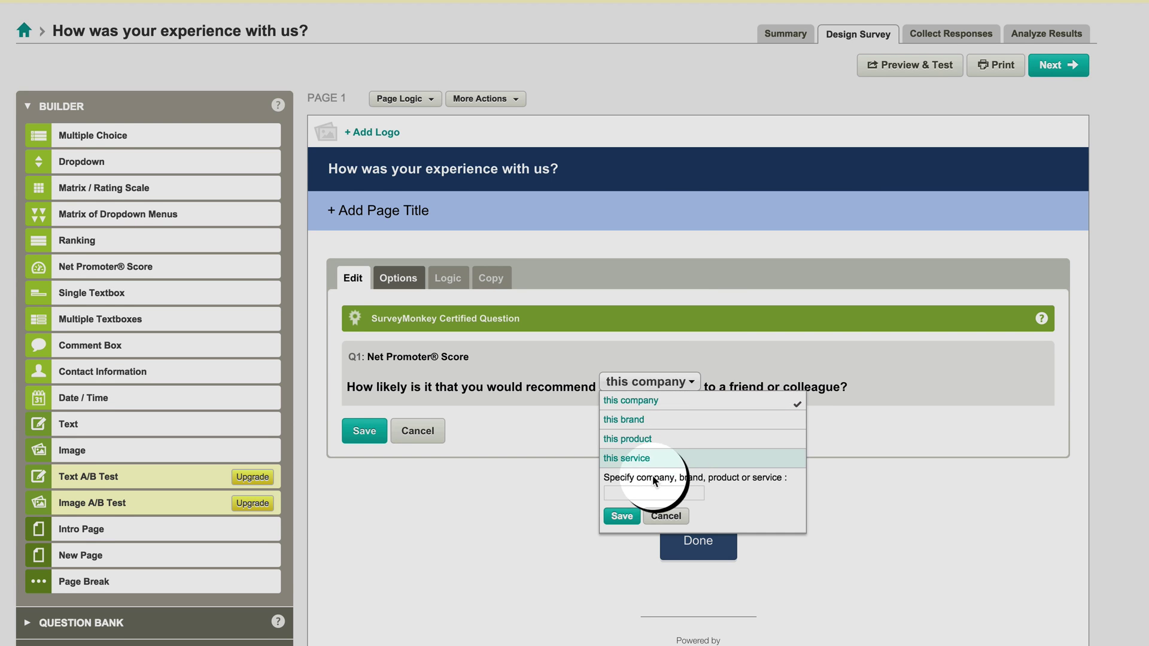
left_click(638, 488)
type("ACME Inc.")
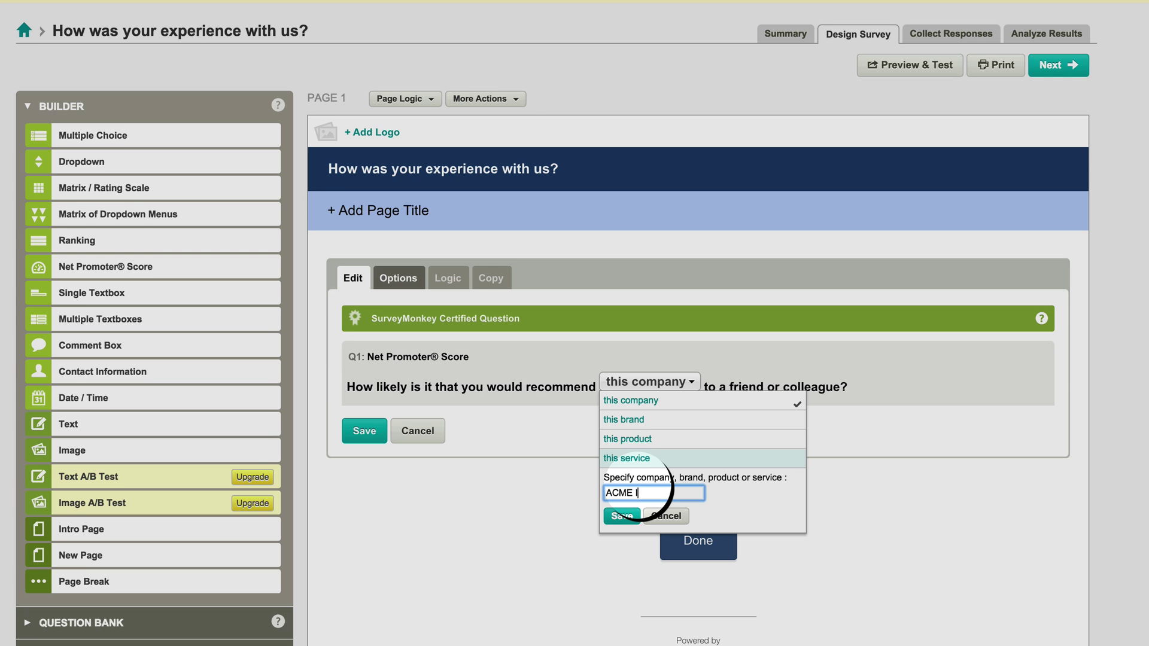
left_click(622, 515)
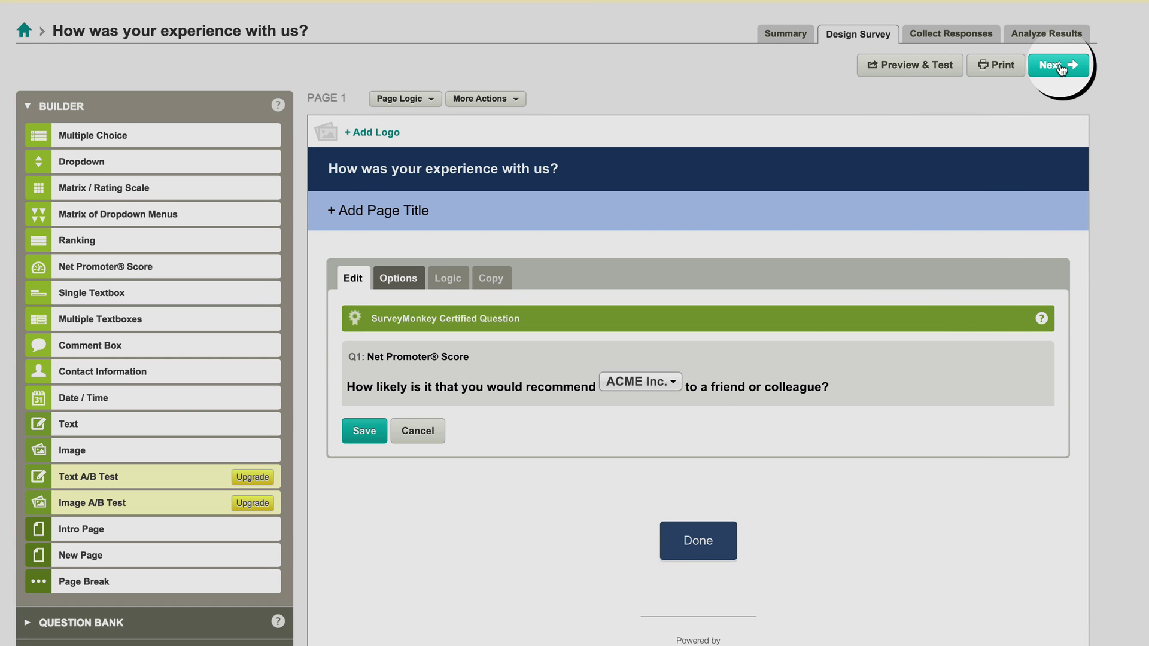
Give page 1 the title 'Let us know how we're doing.'
left_click(382, 213)
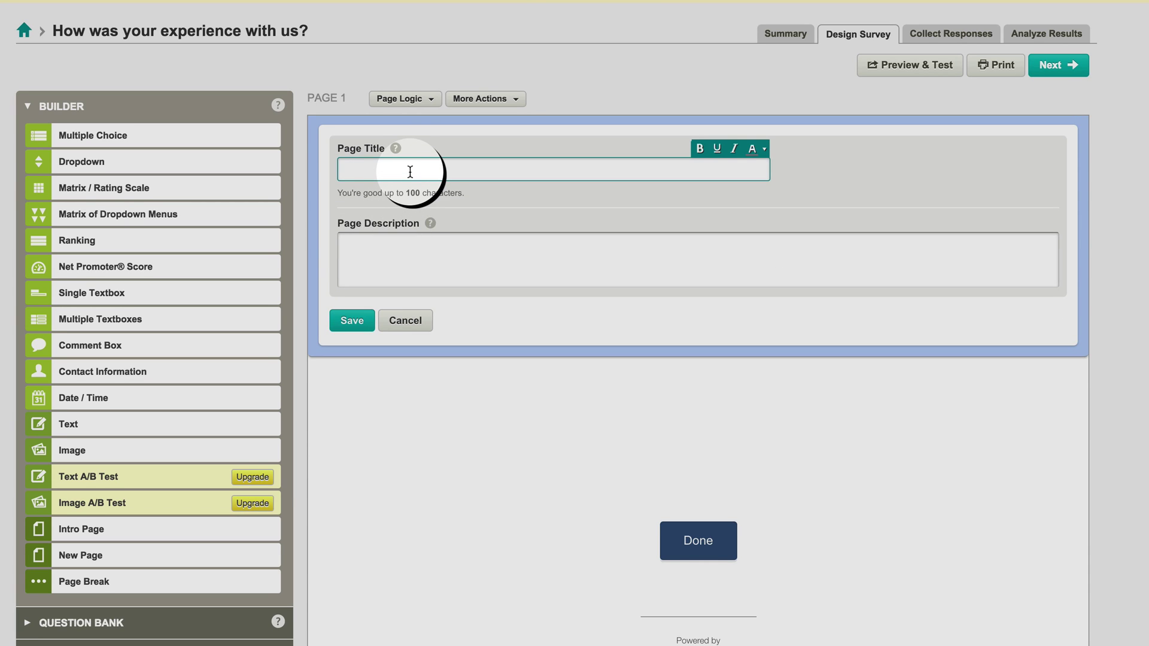
type("Let us know how we're doing.")
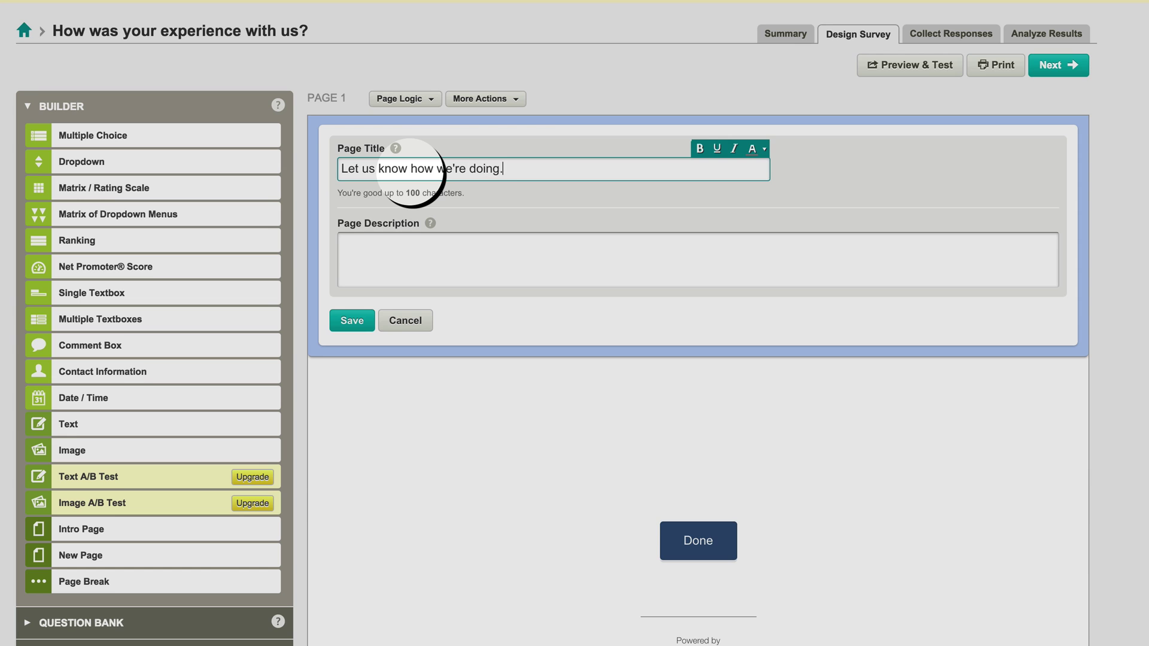
left_click(350, 320)
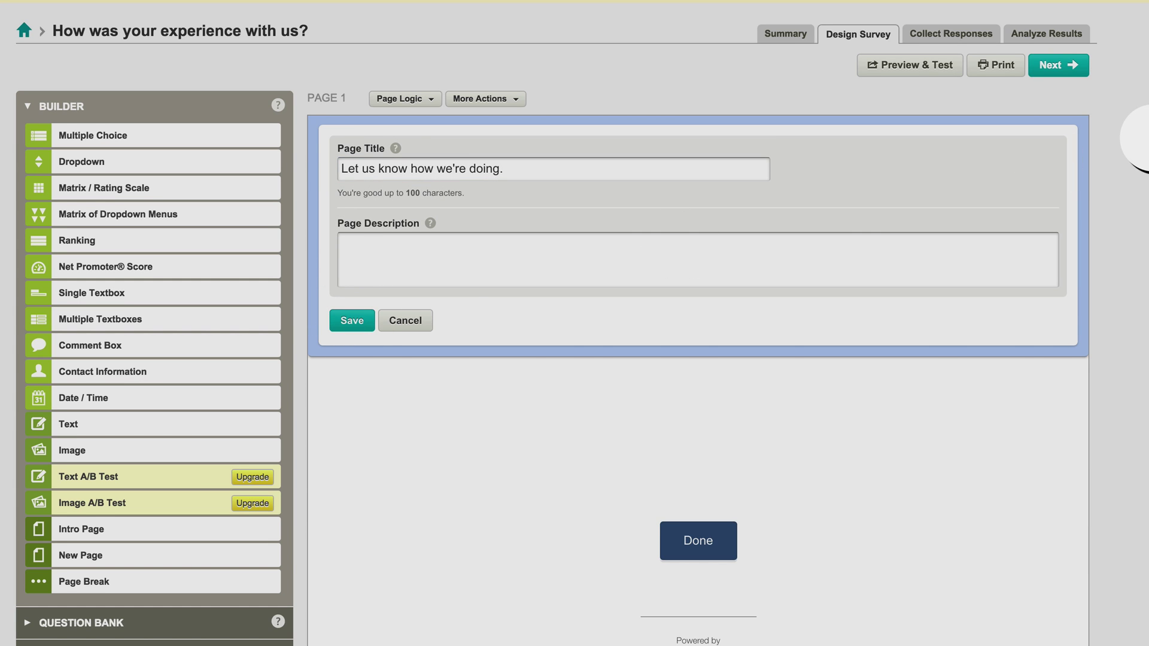
Go to Collect Responses and select the survey's web link to open it
left_click(1056, 69)
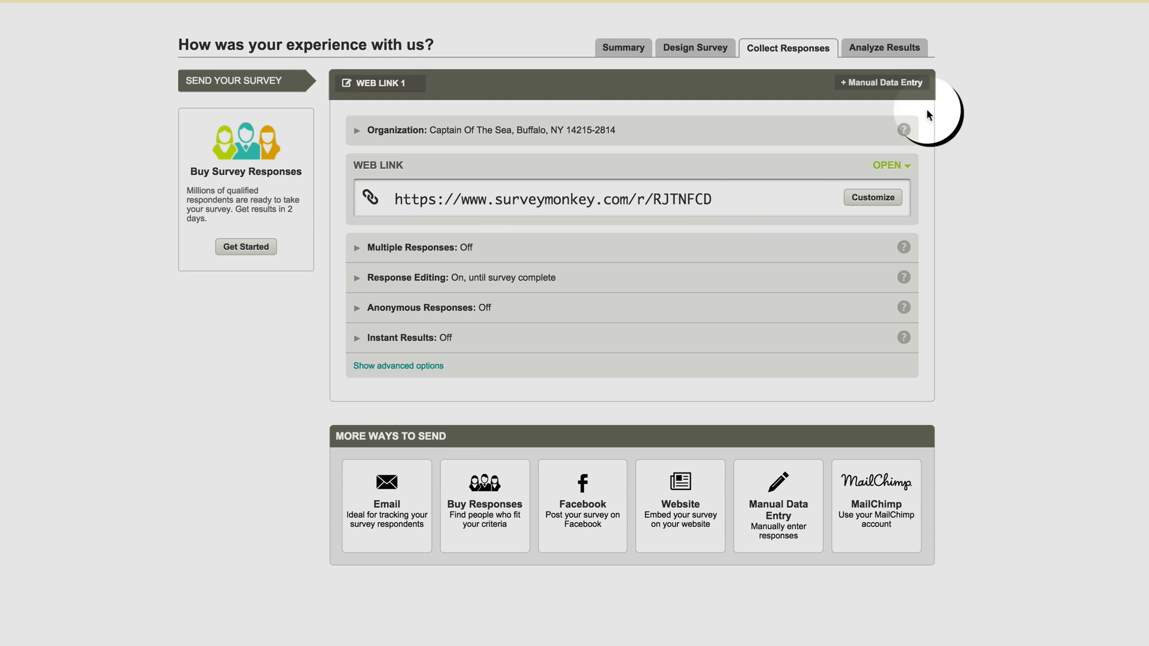
left_click(733, 194)
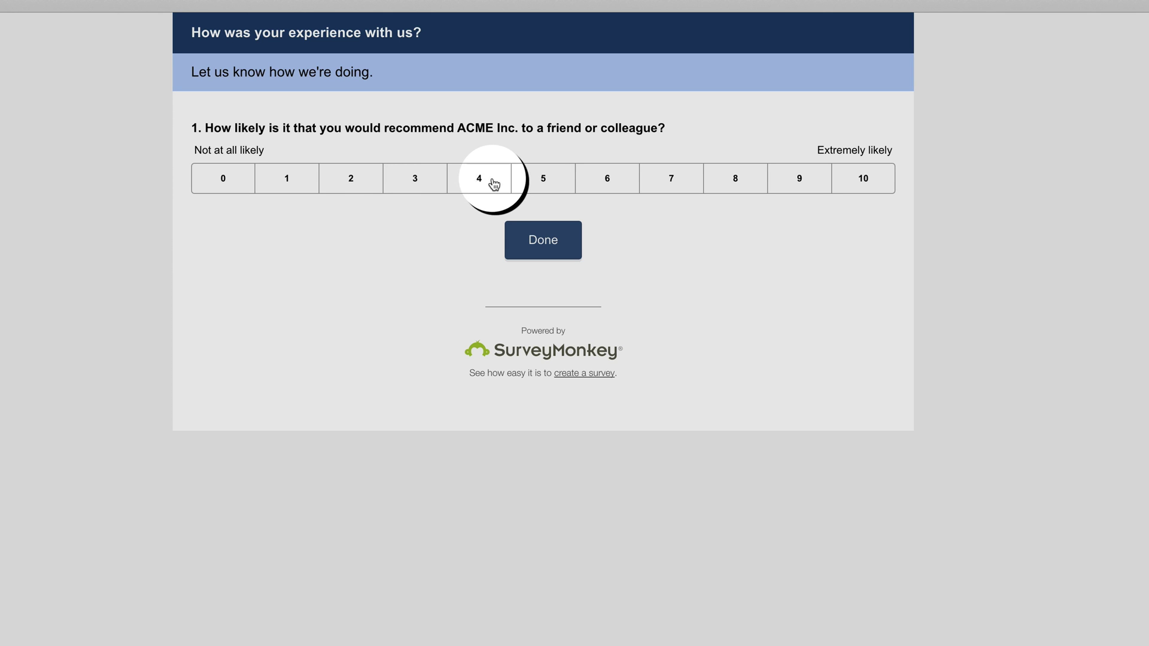
Submit a test response rating ACME Inc. a 4
left_click(481, 182)
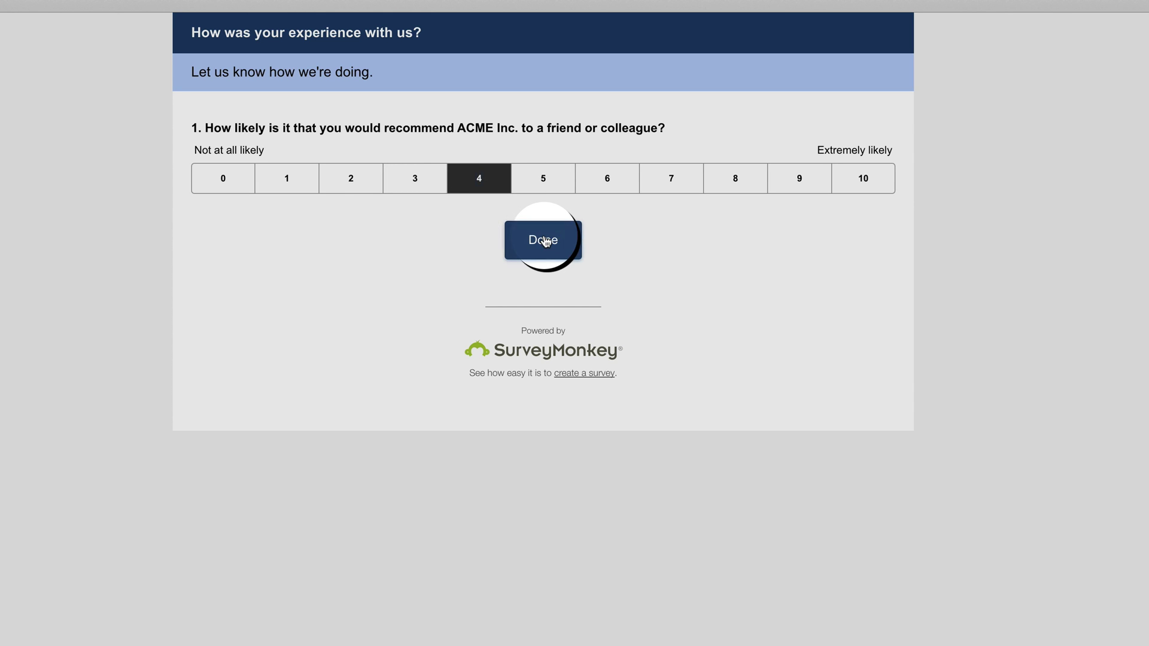
left_click(545, 241)
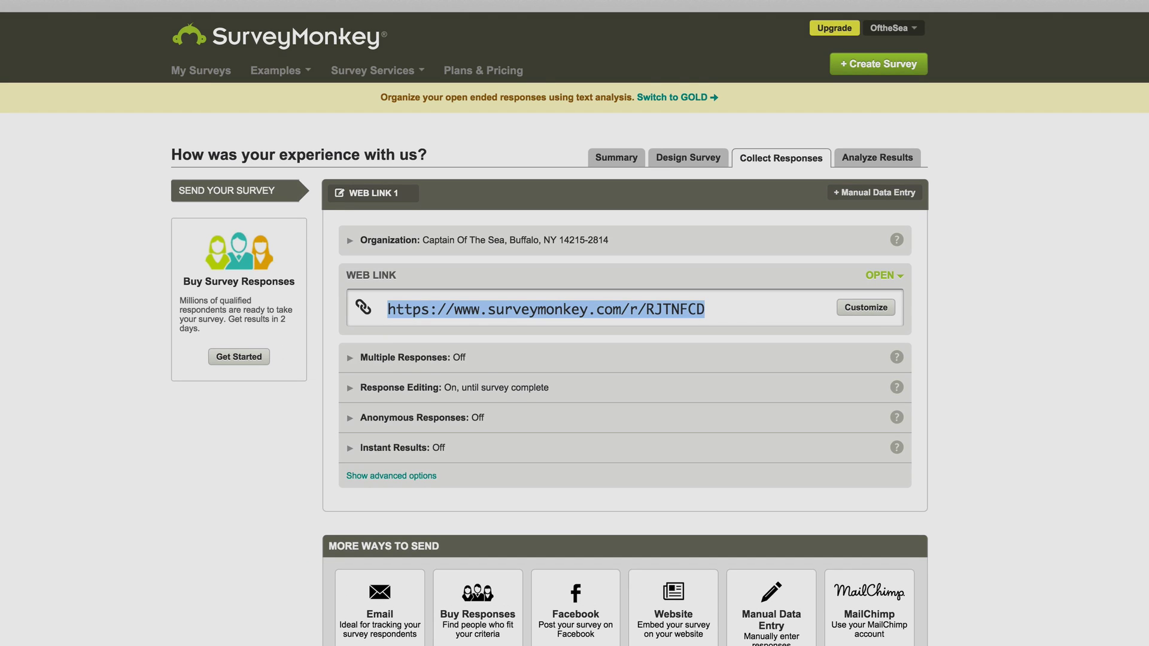
Review the results showing an NPS of -100 from one respondent, then open a private window
left_click(277, 44)
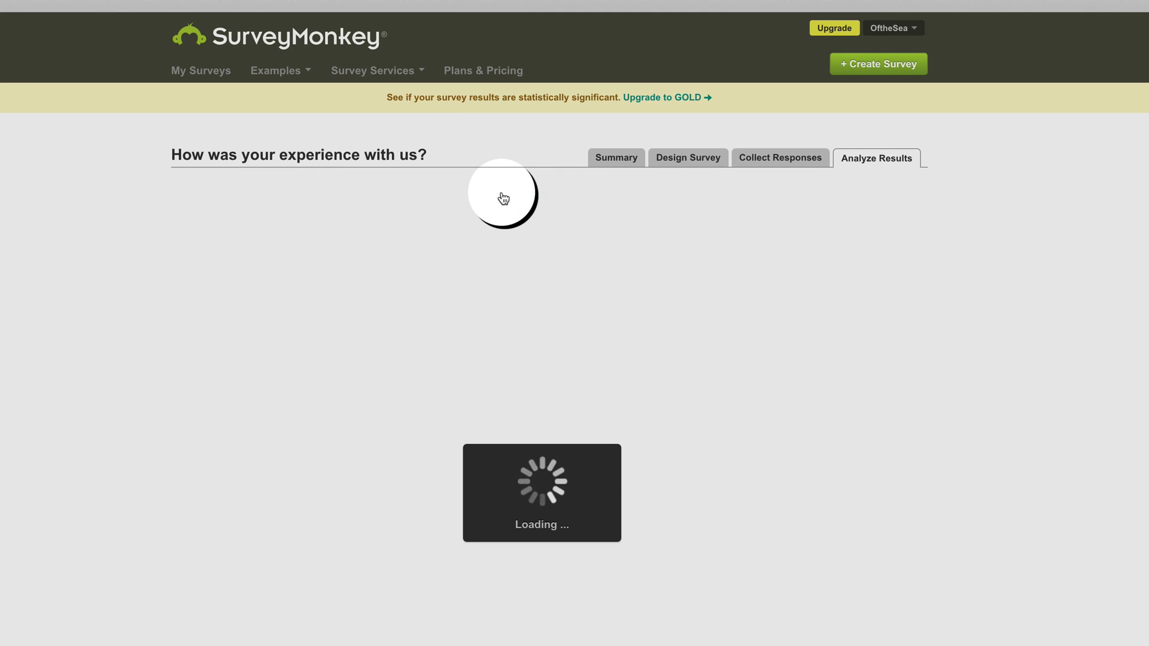
left_click(658, 487)
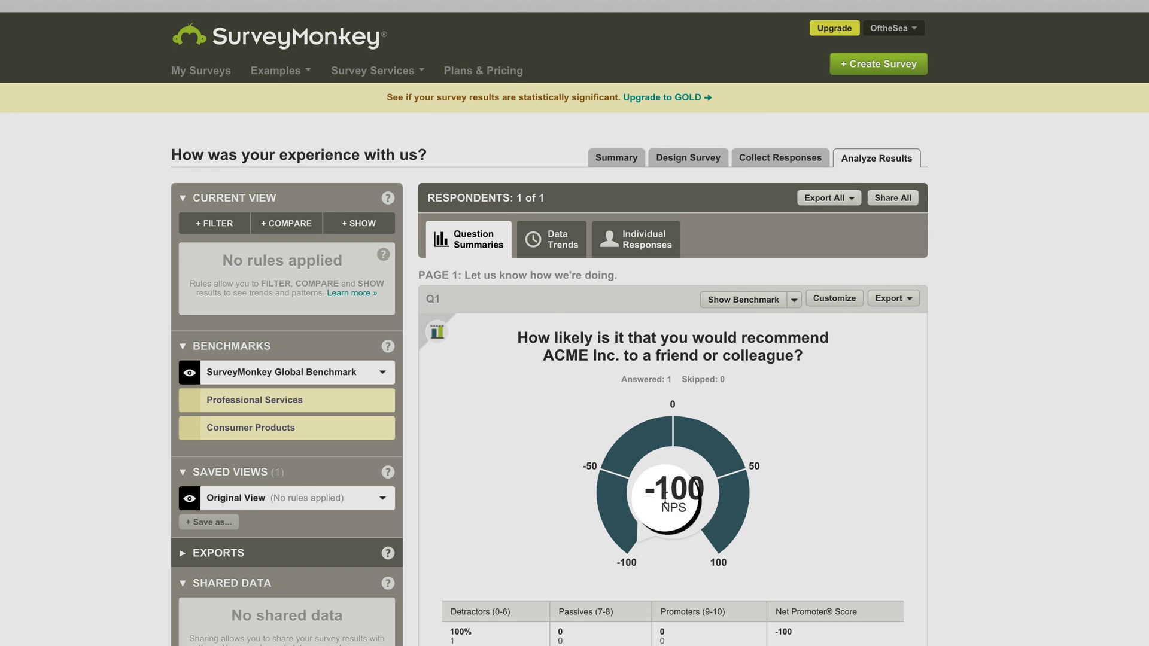
left_click(752, 478)
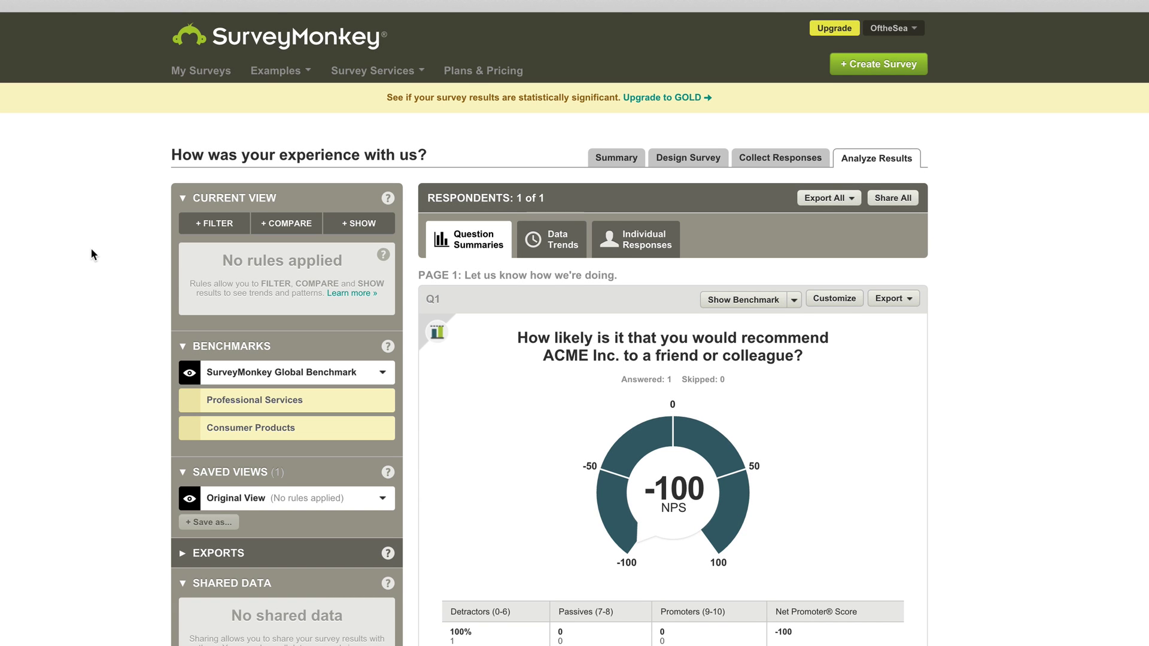
key("super+shift+n")
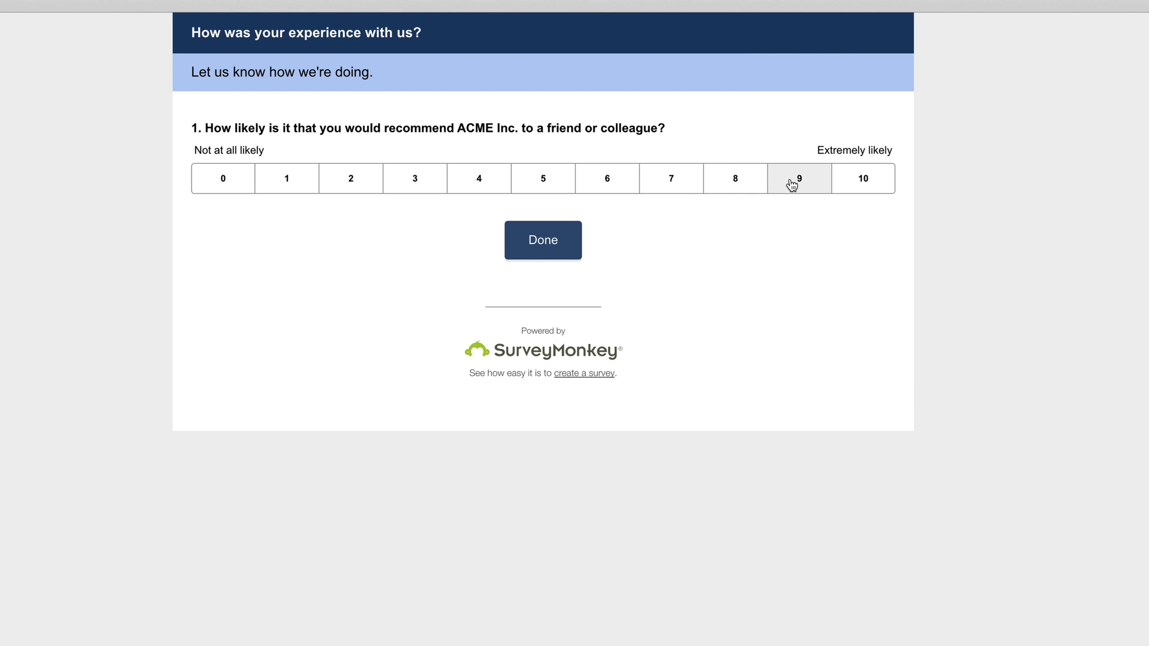
Submit two more responses, rating 9 and then 10
left_click(800, 183)
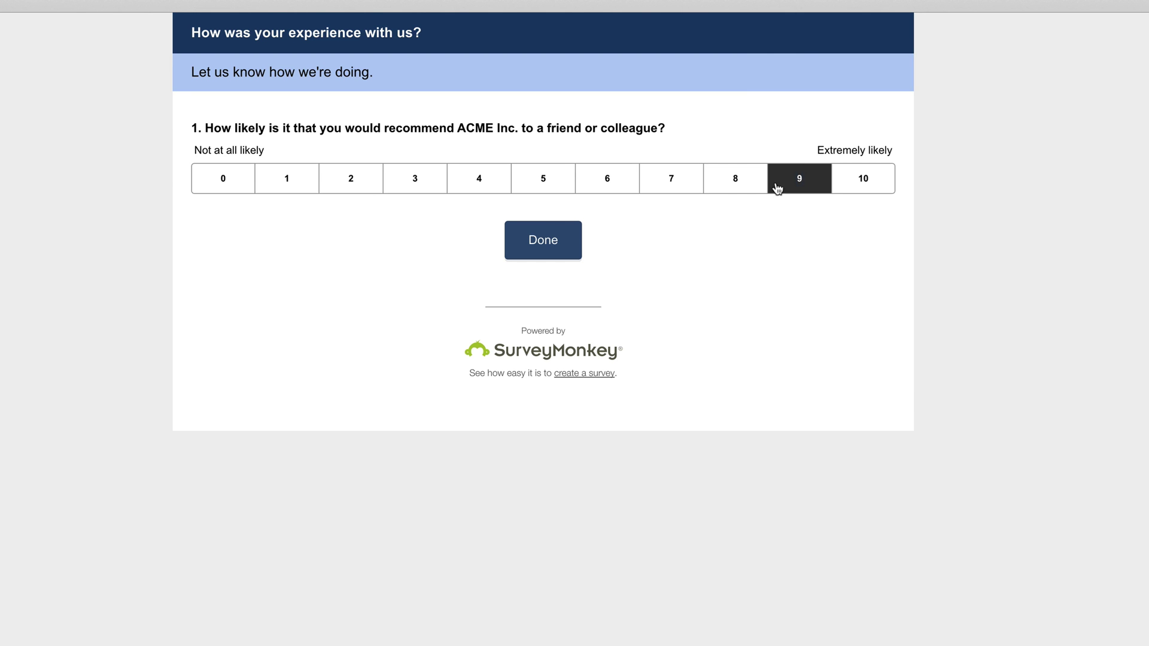
left_click(530, 241)
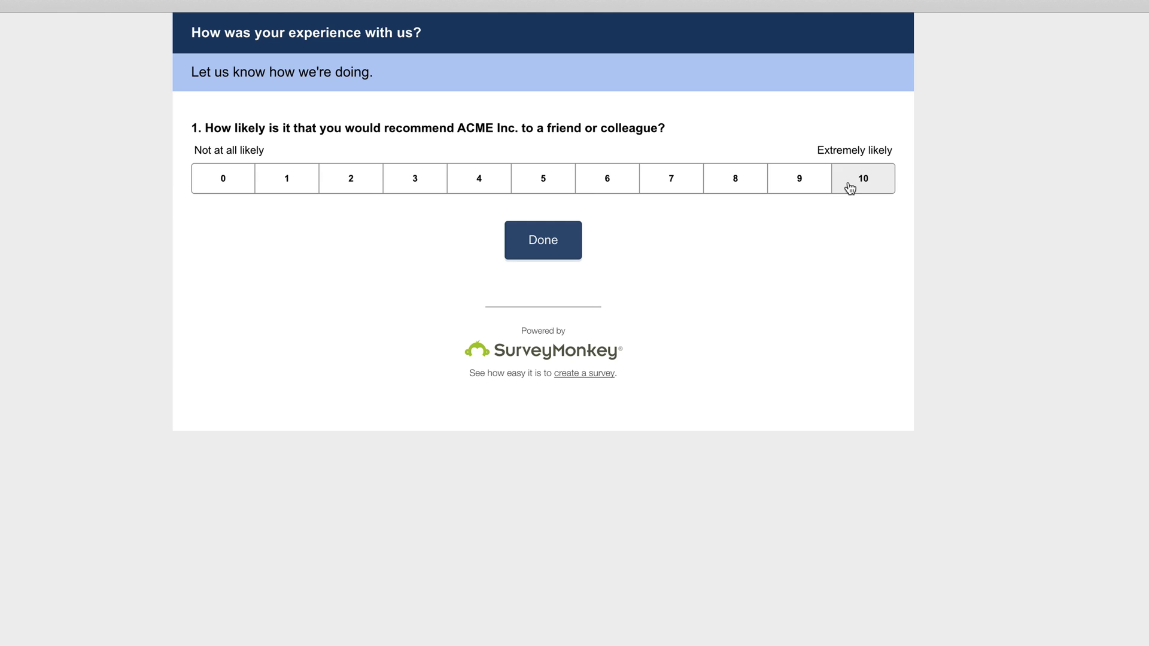
left_click(849, 187)
left_click(542, 240)
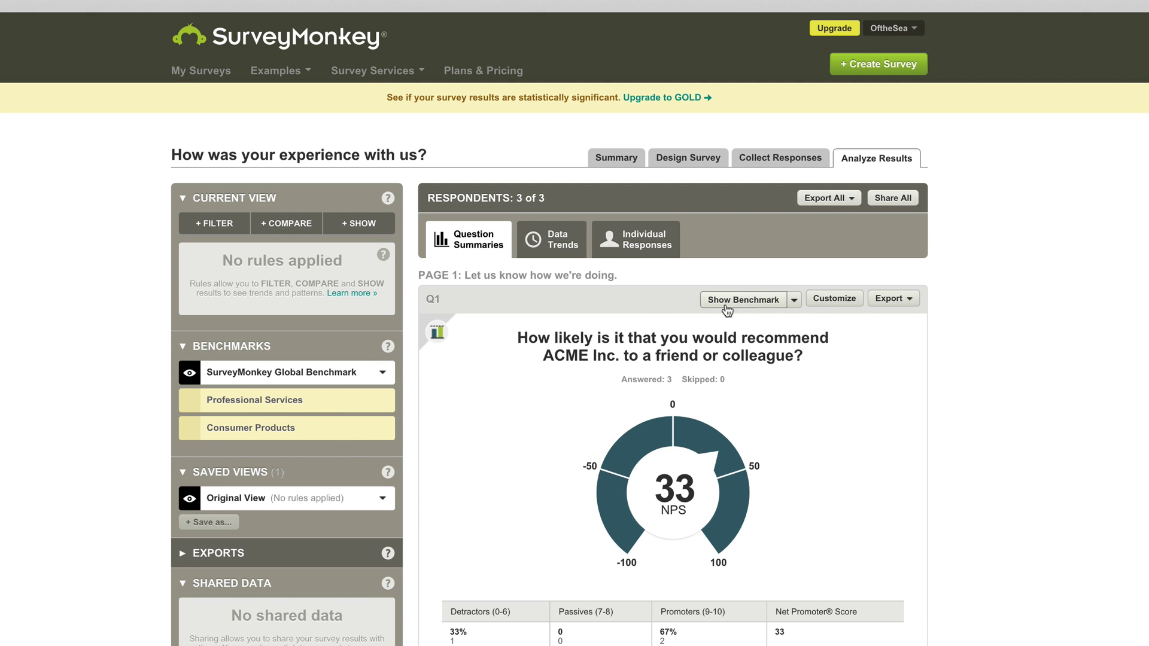
Show the Global Benchmark of 32 beside the NPS of 33 and highlight its 45,415 organizations
left_click(753, 300)
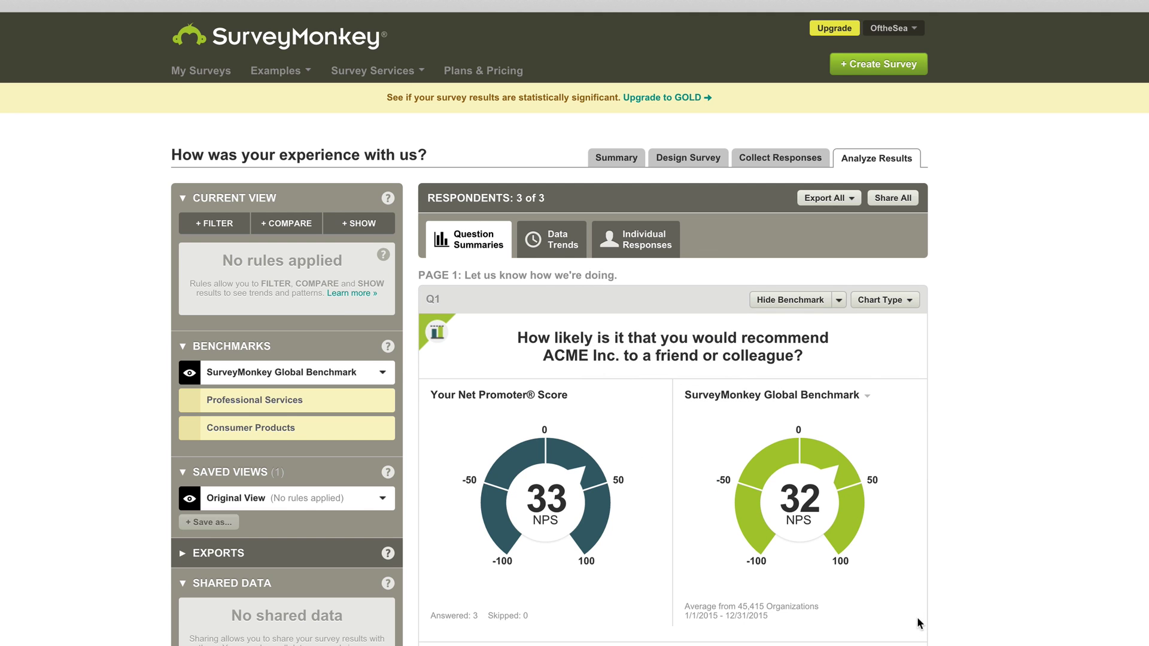
left_click_drag(828, 606, 739, 605)
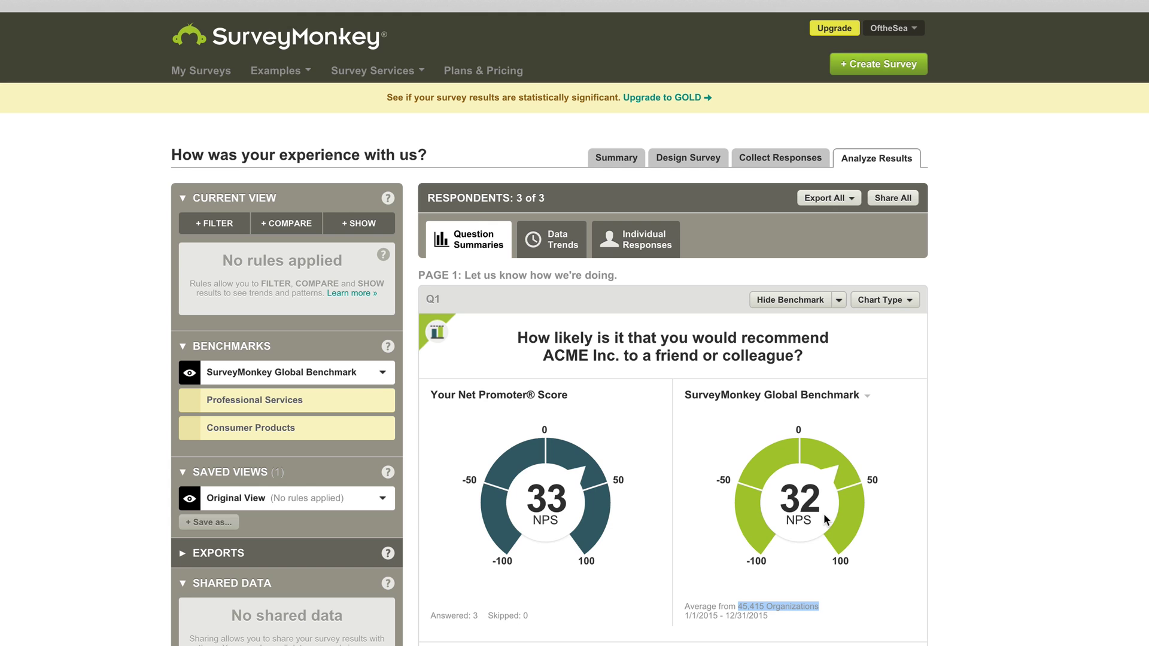
In Data Trends, switch the Q1 by-day chart from bars to a line chart
left_click(551, 243)
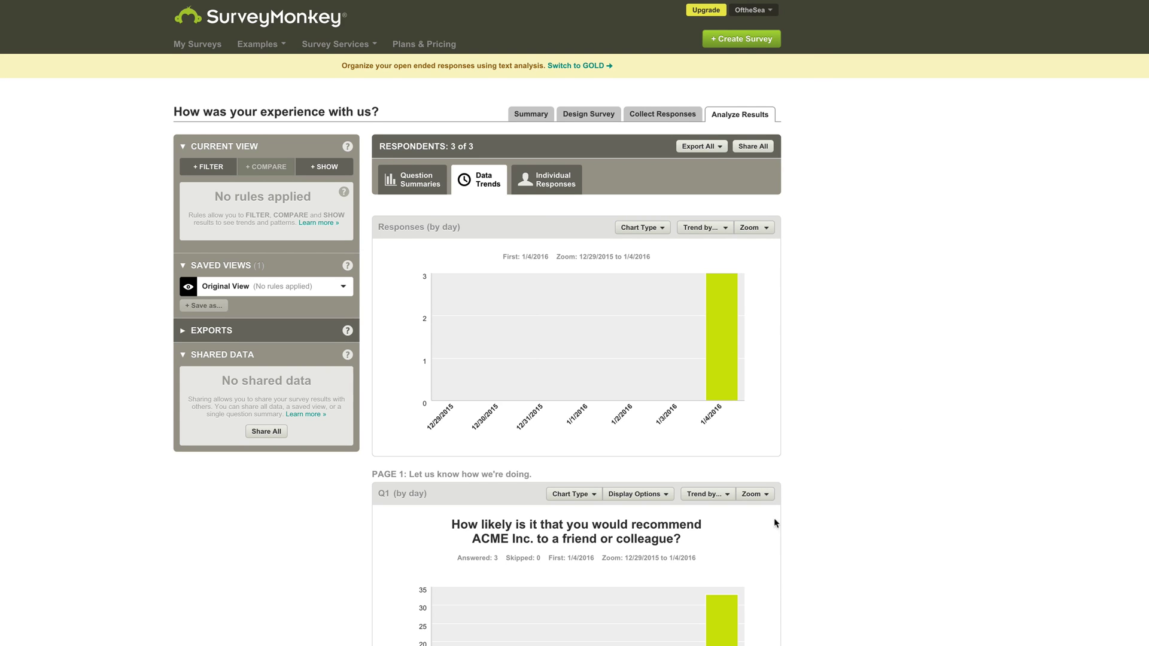
scroll(820, 508, "down", 2)
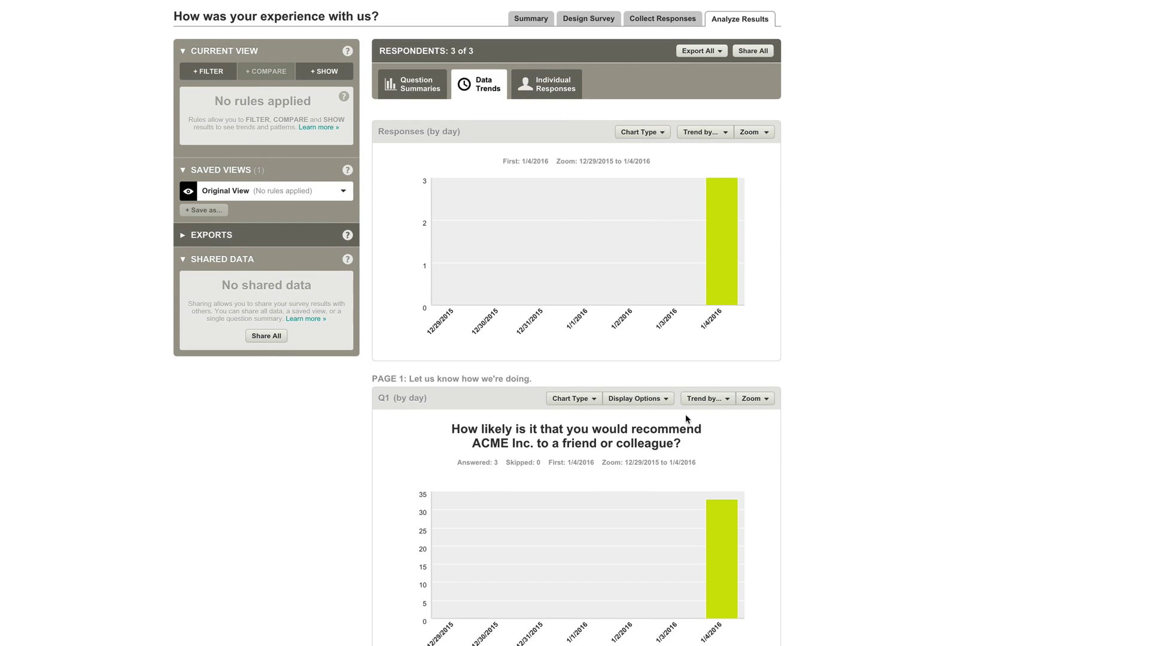
left_click(590, 399)
left_click(628, 421)
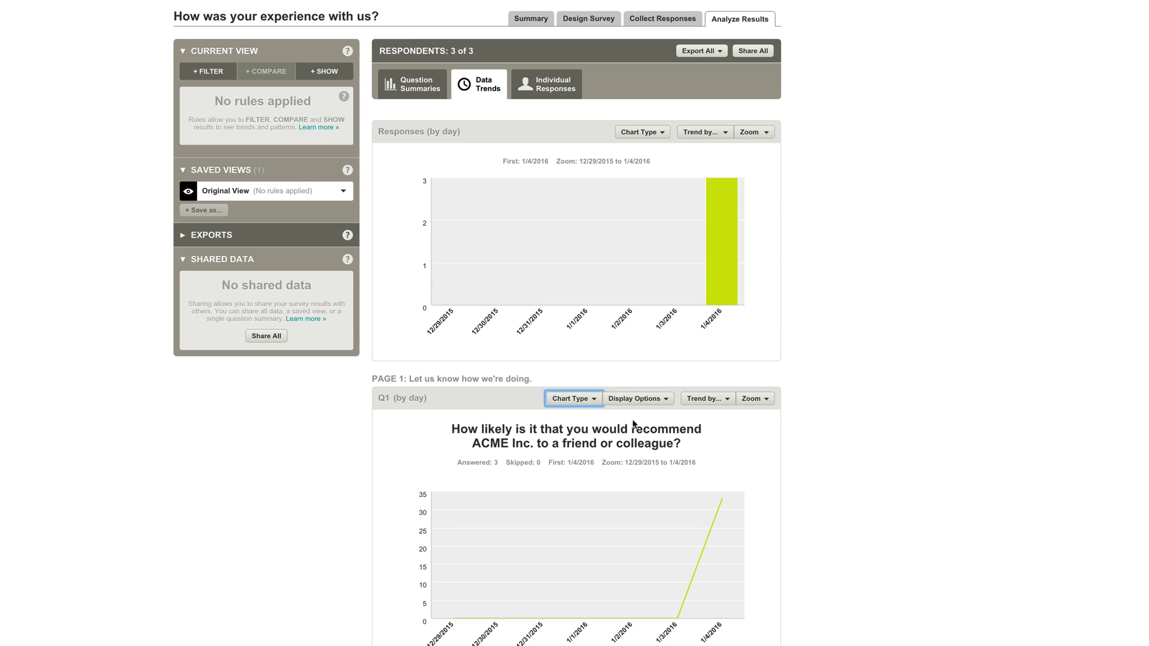
mouse_move(721, 513)
scroll(823, 517, "up", 3)
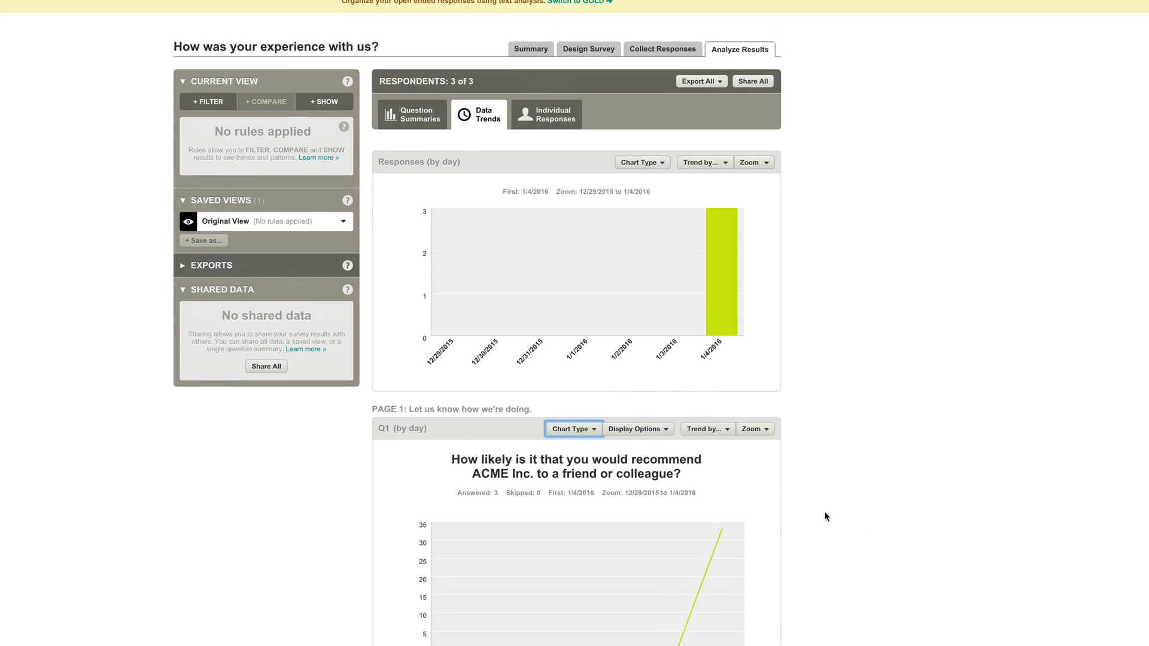